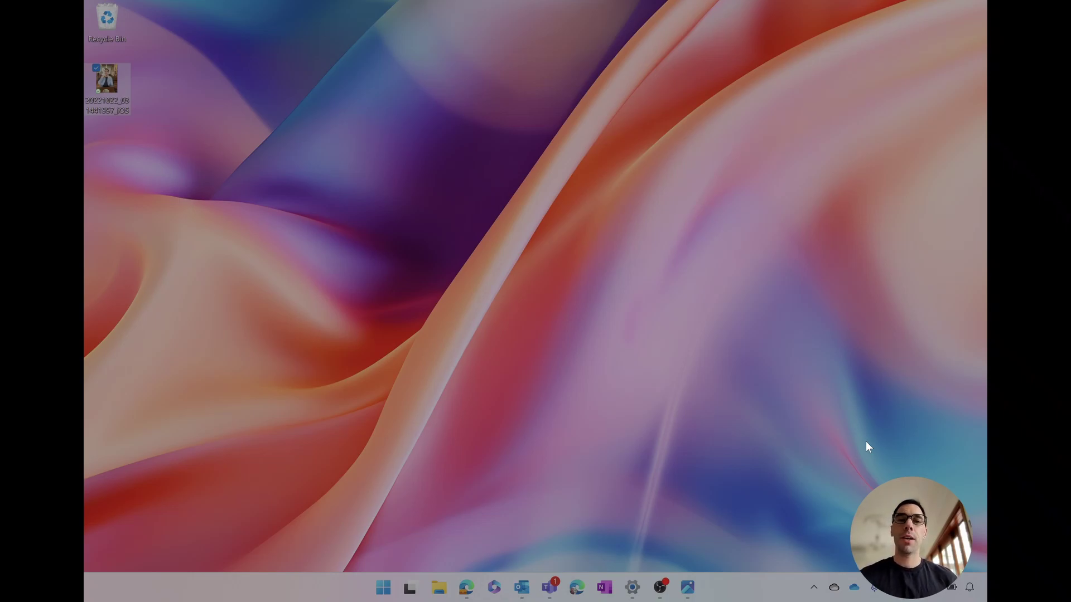
# Step: Open the desktop photo 20221022_031441997_iOS.heic in Microsoft Photos
pyautogui.click(866, 442)
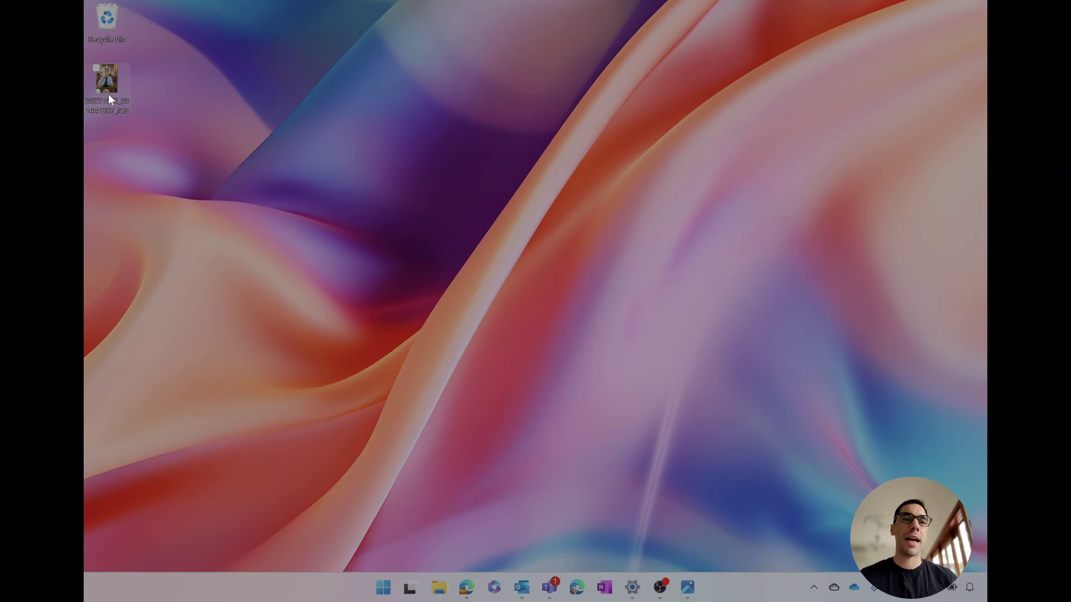
pyautogui.moveTo(108, 83)
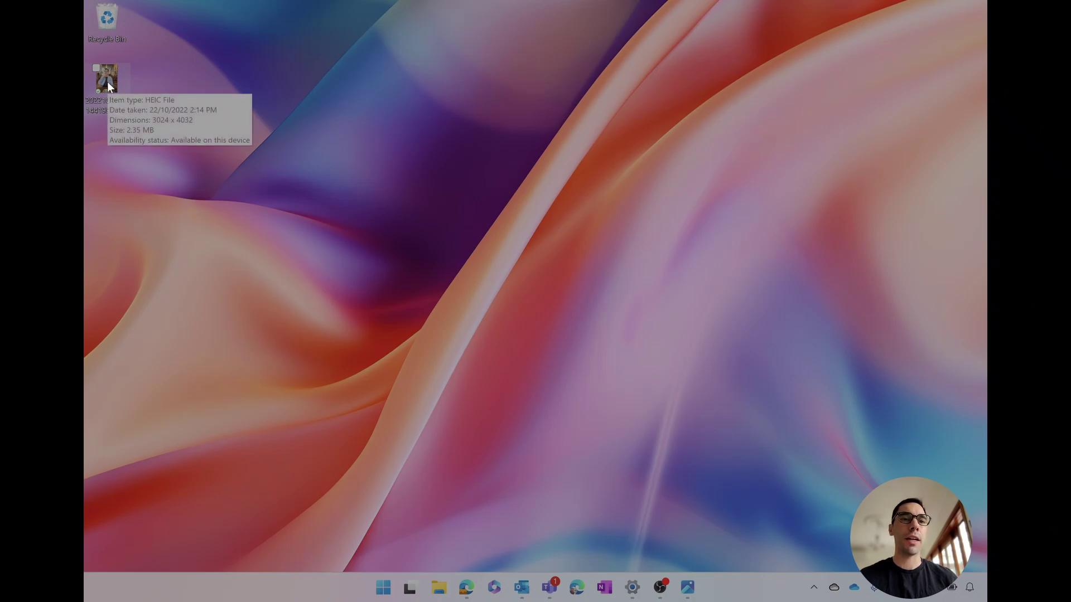
pyautogui.rightClick(107, 81)
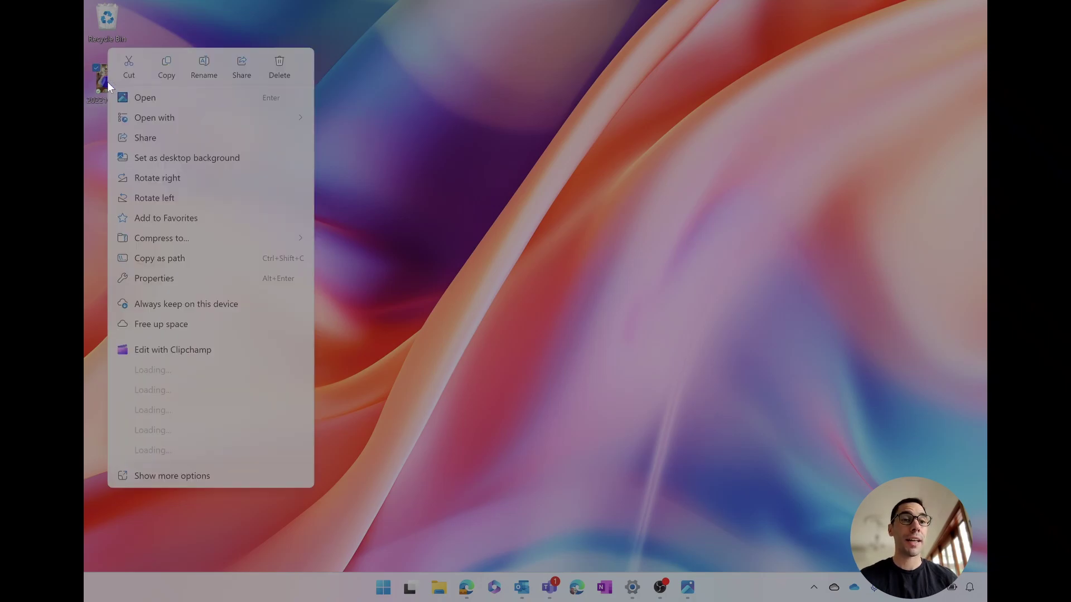
pyautogui.click(155, 98)
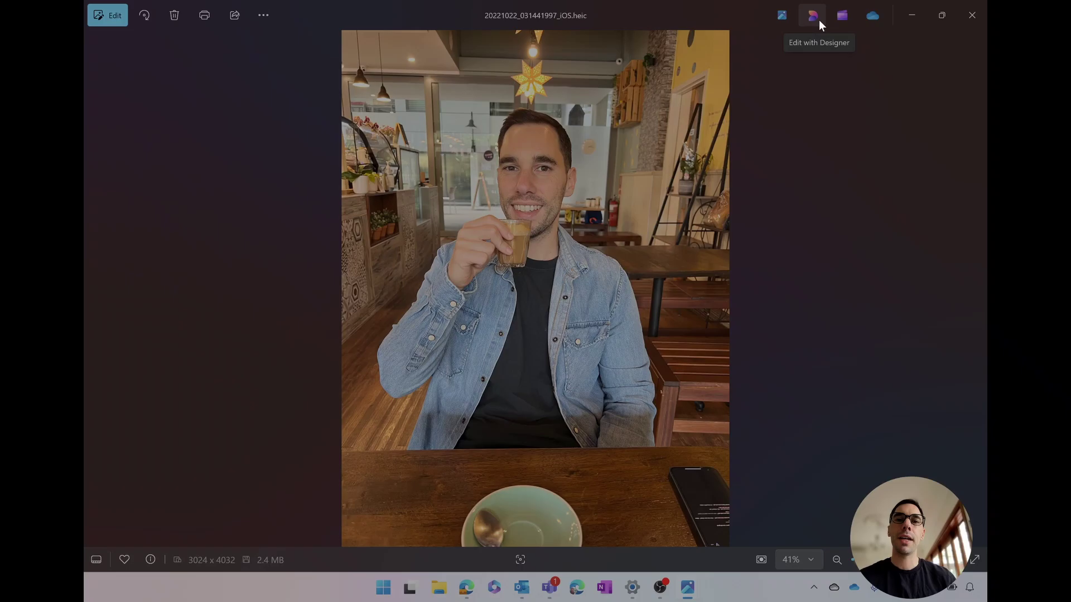
# Step: Enter the Photos editor and dismiss the HEIC save-a-copy notice
pyautogui.click(116, 19)
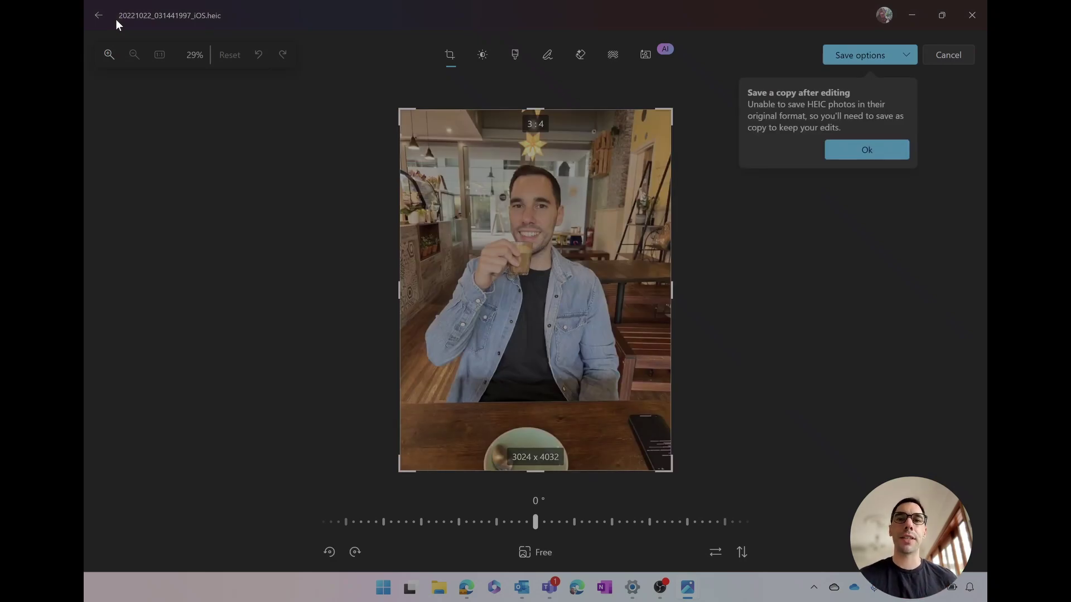
pyautogui.click(868, 151)
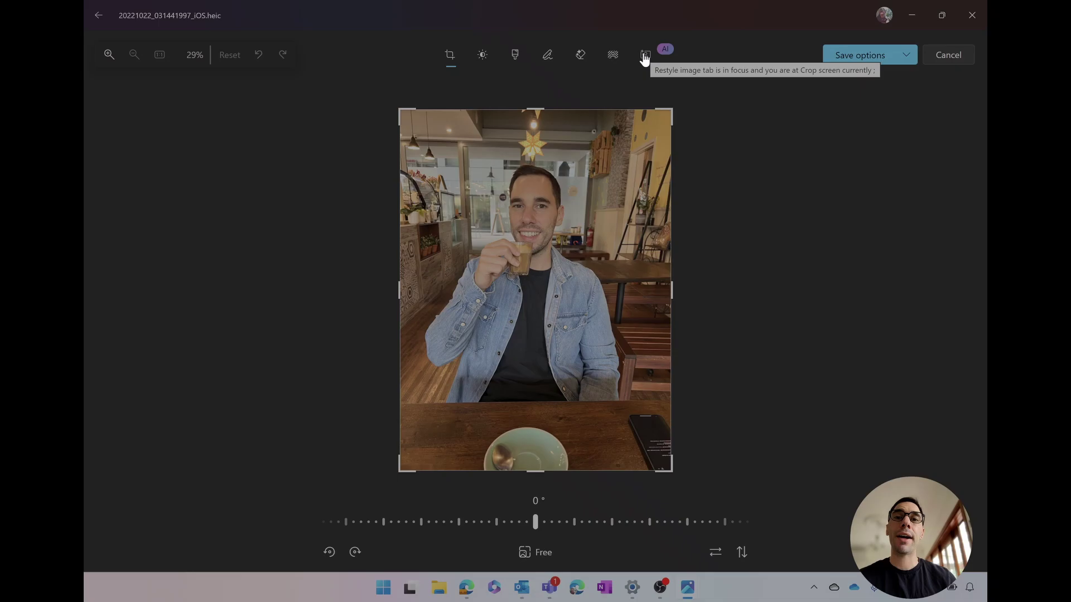
# Step: Try a background blur at strength 100, then remove the background to transparency
pyautogui.click(613, 55)
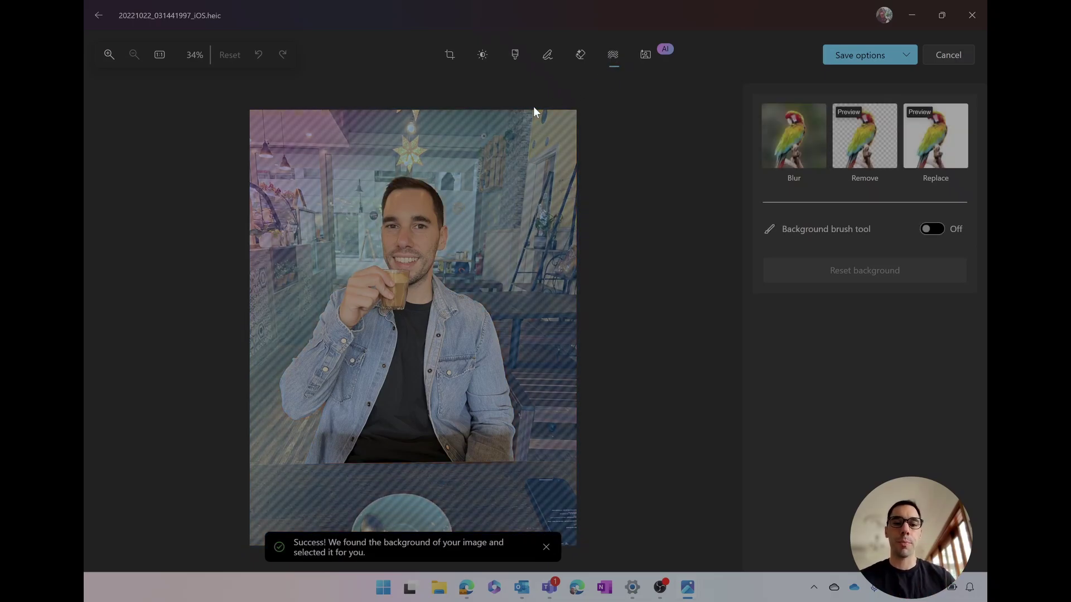
pyautogui.click(806, 142)
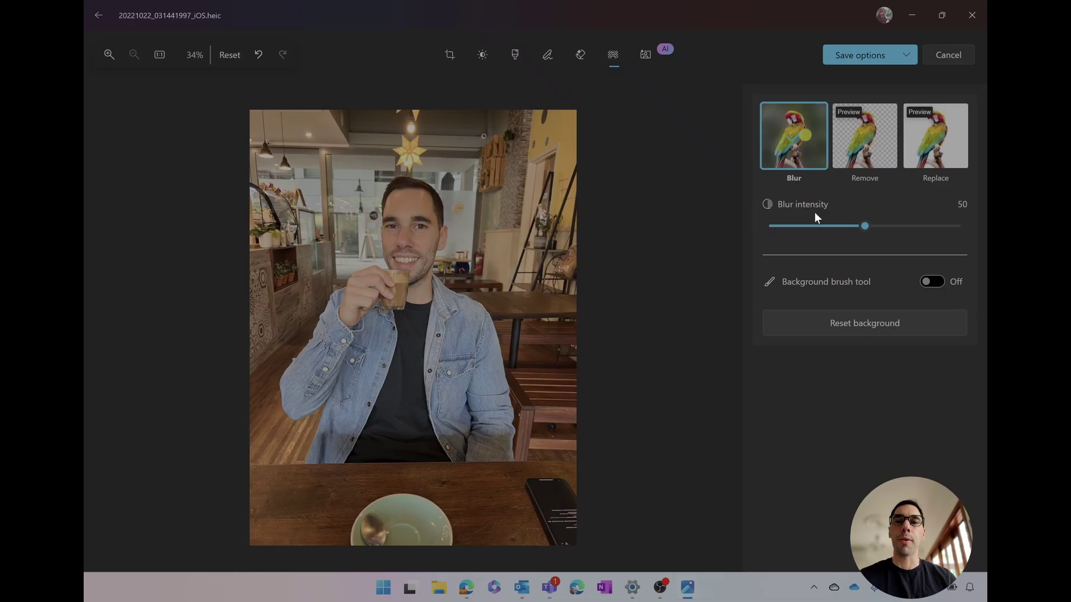
pyautogui.click(859, 229)
pyautogui.moveTo(859, 229); pyautogui.dragTo(969, 229)
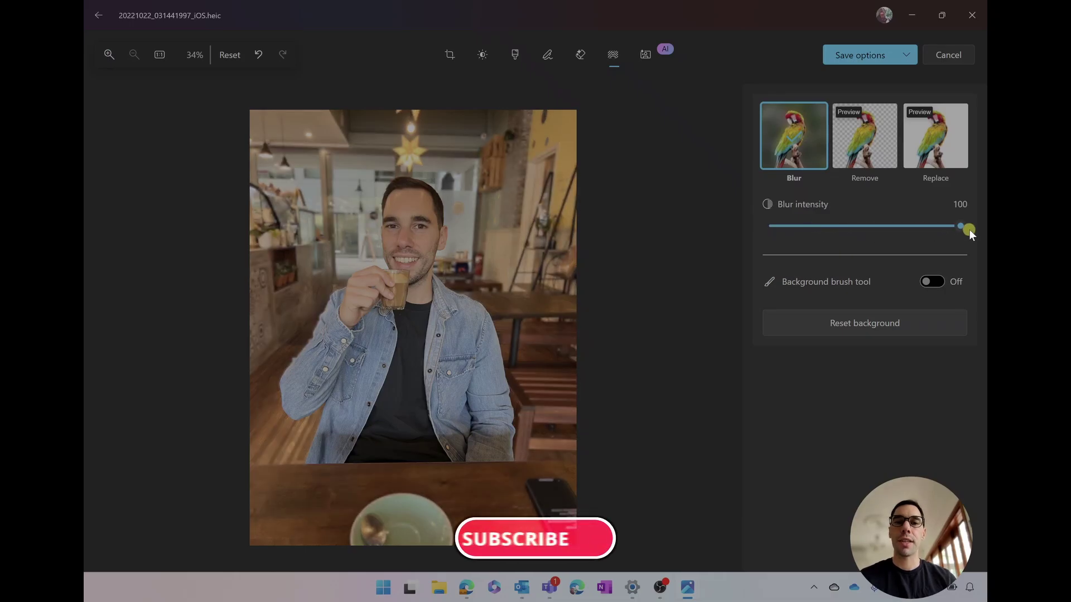
pyautogui.click(878, 147)
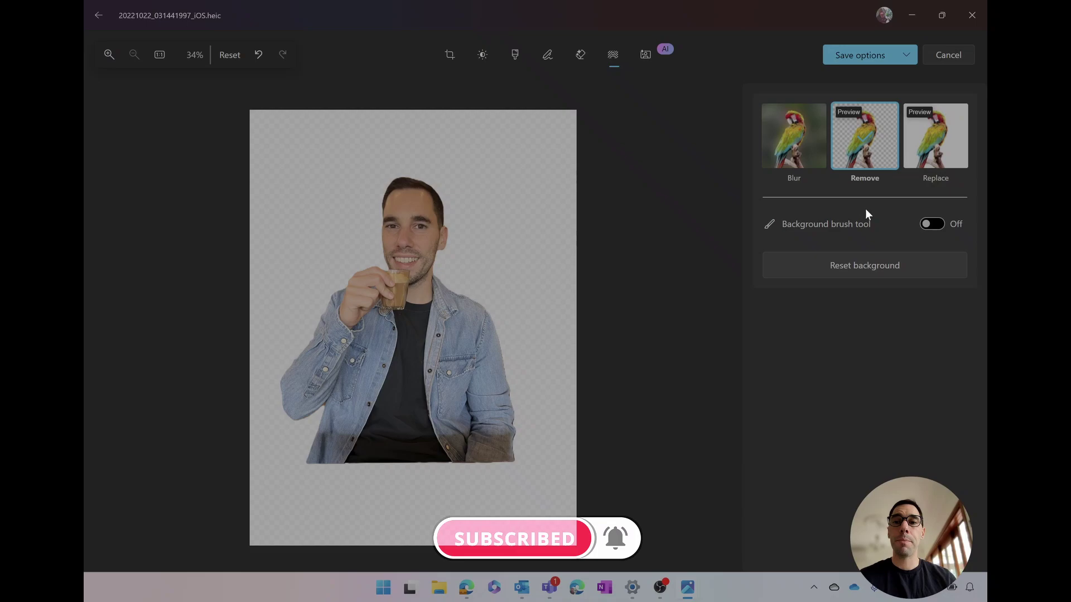
# Step: Preview red and white replacement backgrounds, return to transparent, and close the save choices unsaved
pyautogui.click(934, 141)
pyautogui.moveTo(868, 209); pyautogui.dragTo(771, 190)
pyautogui.click(873, 151)
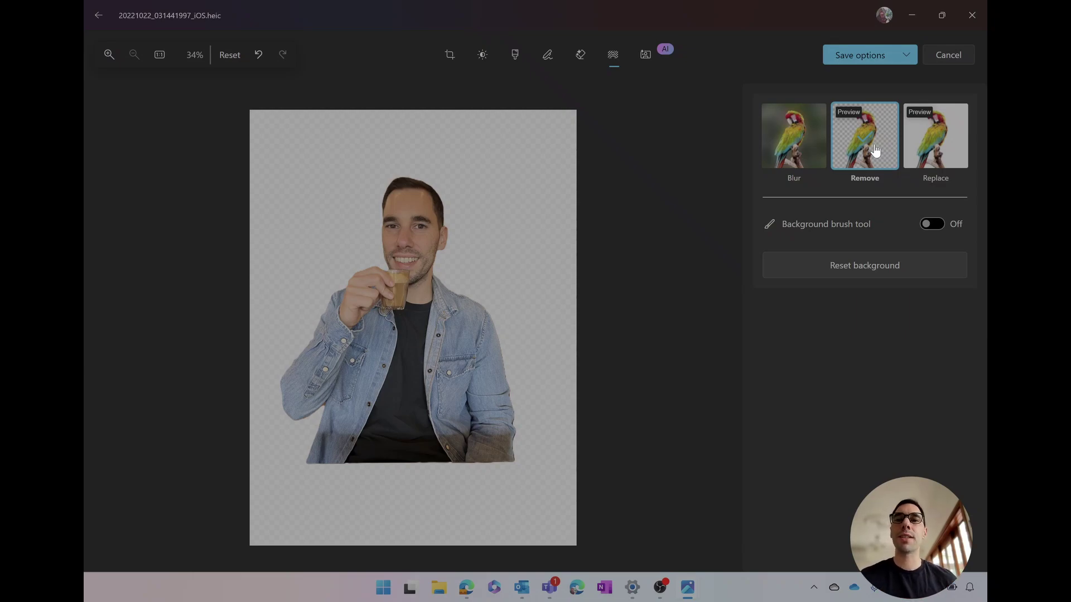
pyautogui.click(906, 56)
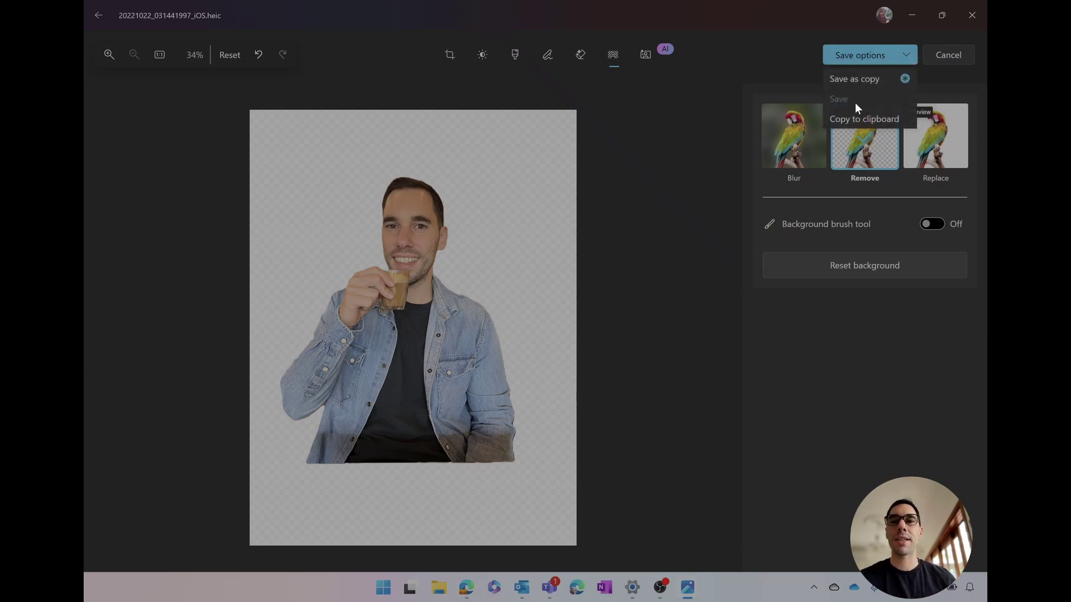
pyautogui.click(725, 184)
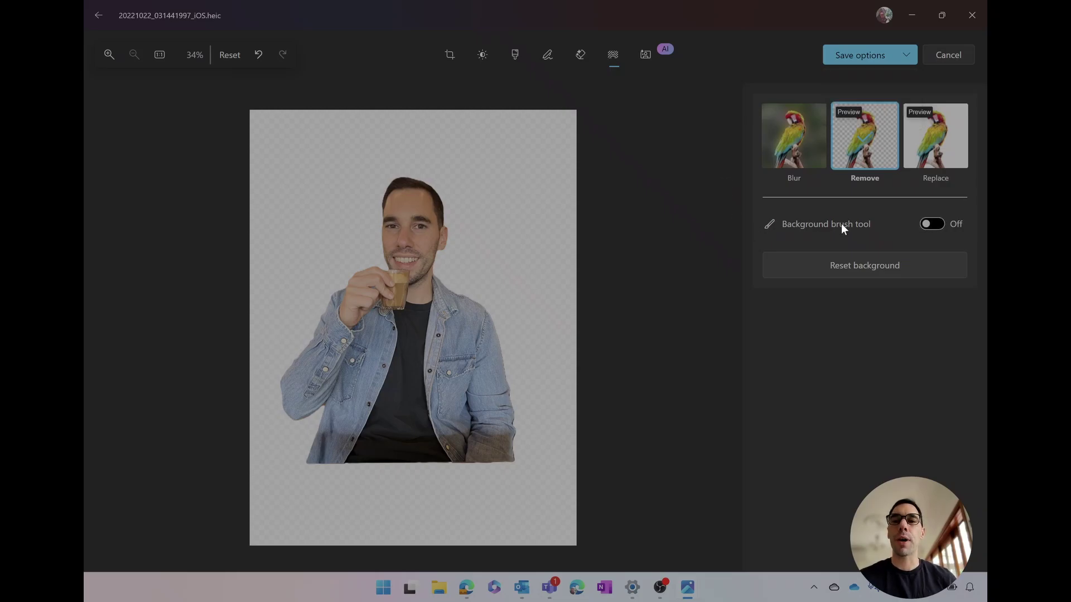
# Step: With the background brush on add mode, size 50, softness 72, restore the jacket's lower edge
pyautogui.click(931, 225)
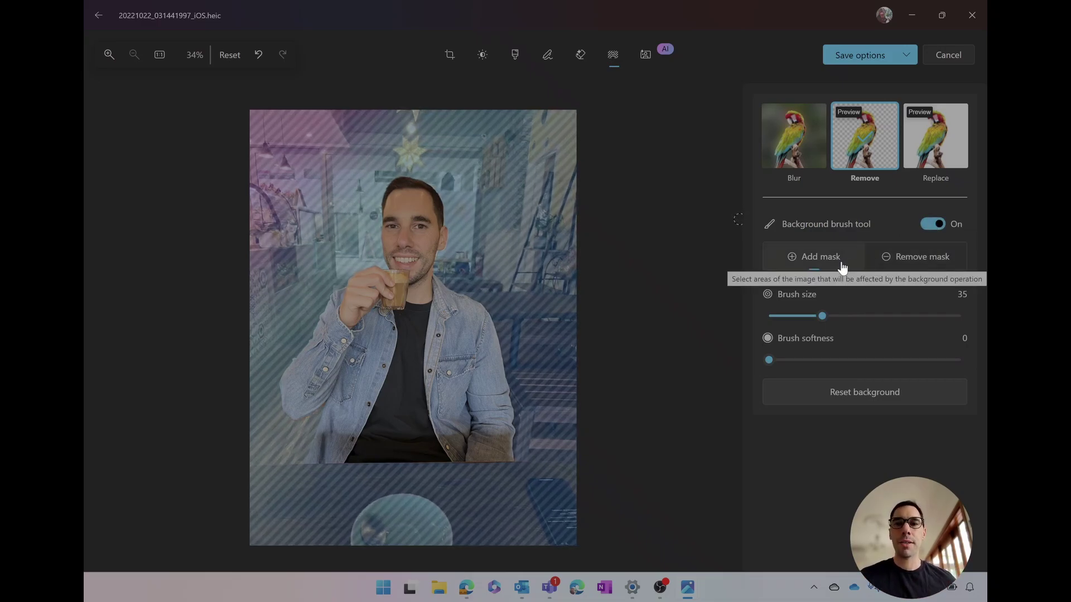
pyautogui.click(904, 259)
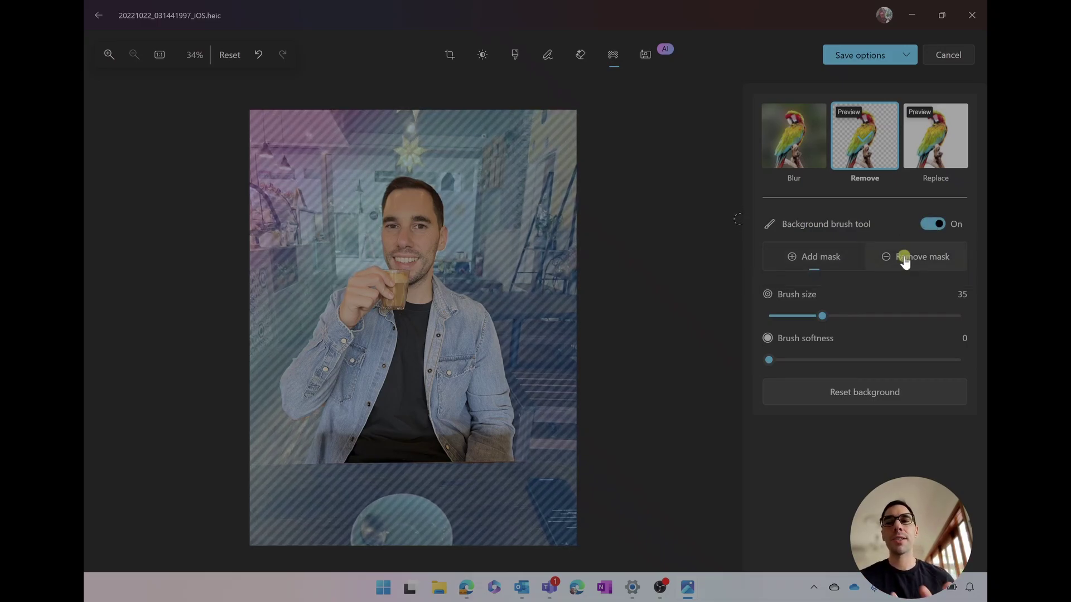
pyautogui.click(839, 259)
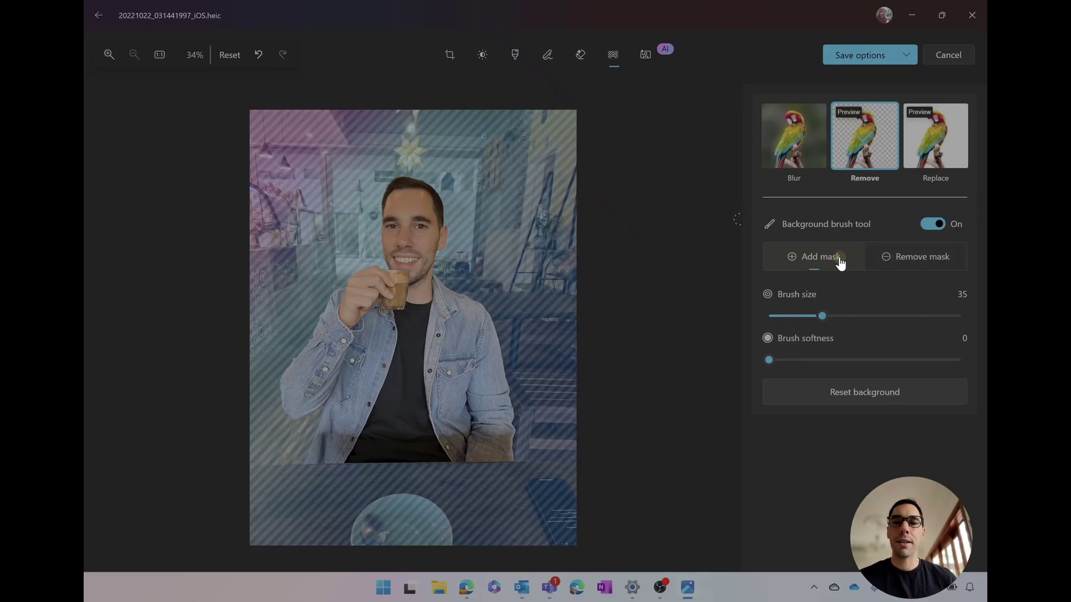
pyautogui.moveTo(822, 316); pyautogui.dragTo(852, 316)
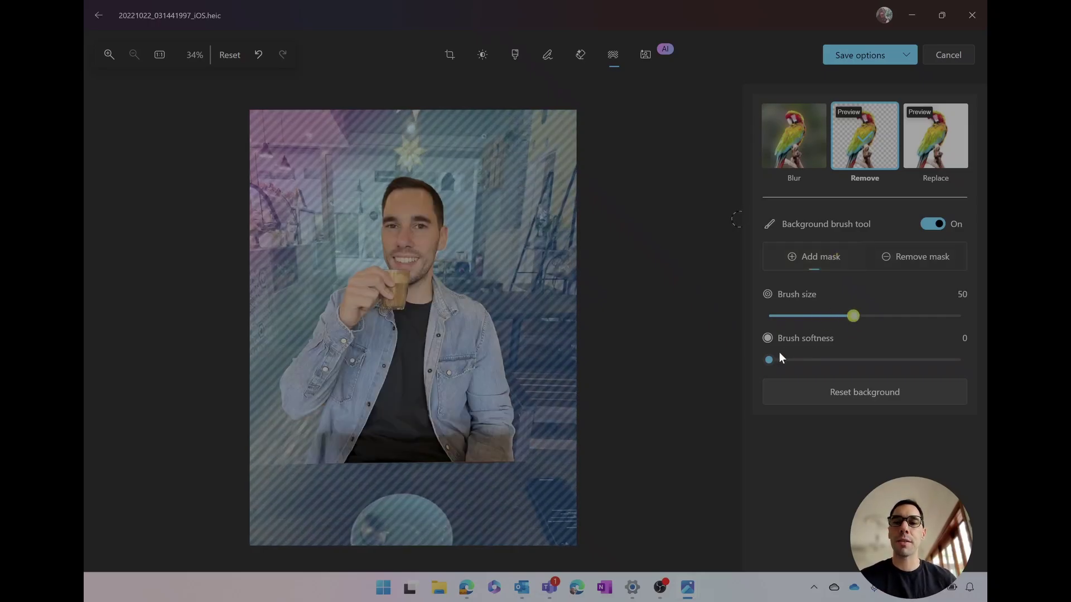
pyautogui.moveTo(781, 359); pyautogui.dragTo(901, 364)
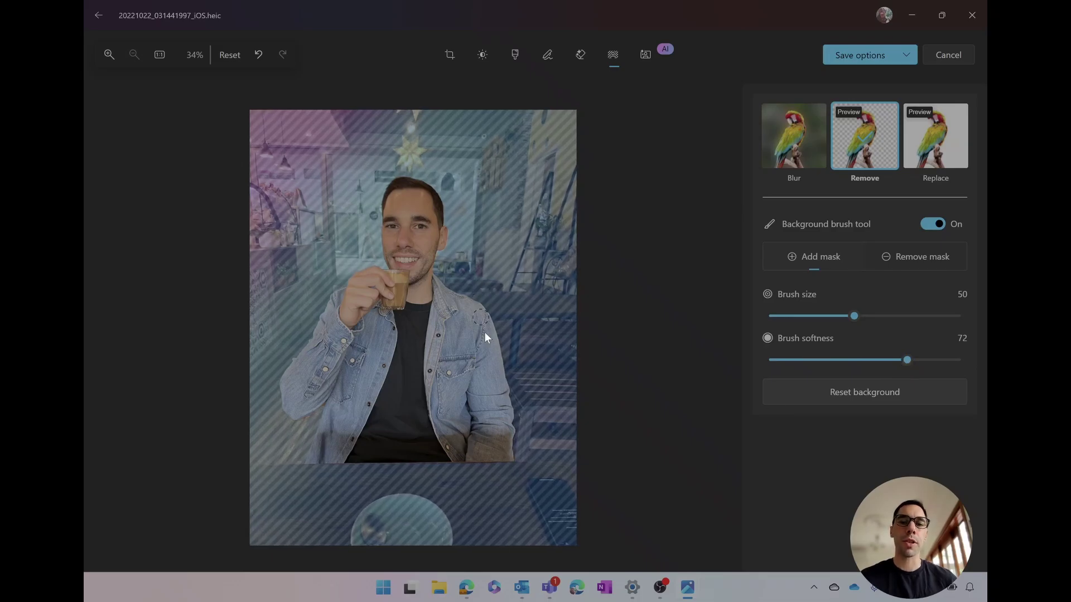
pyautogui.moveTo(476, 456); pyautogui.dragTo(472, 456)
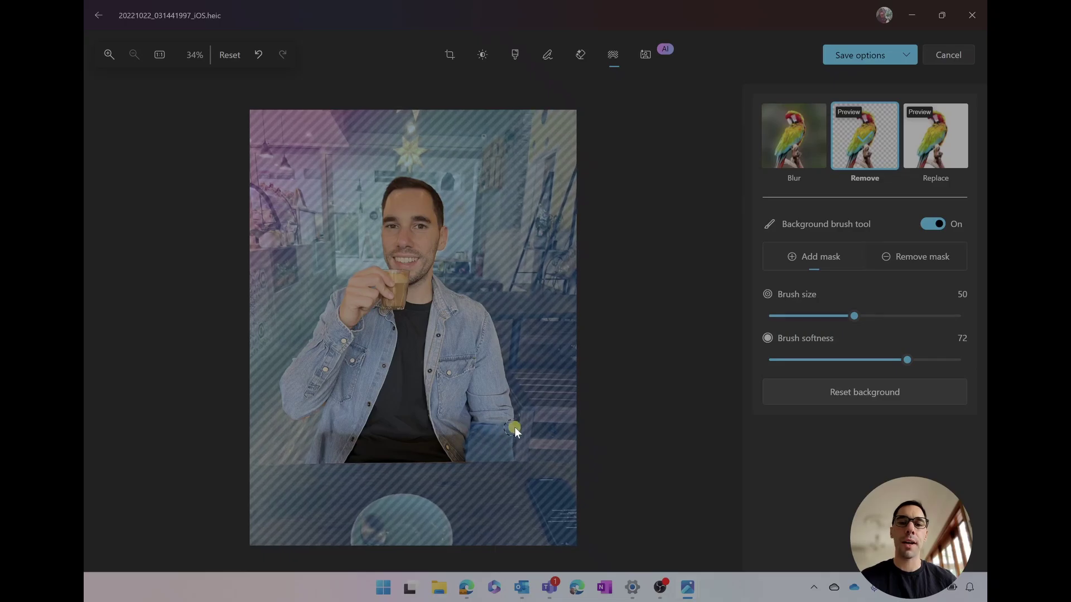
pyautogui.click(806, 142)
pyautogui.click(846, 139)
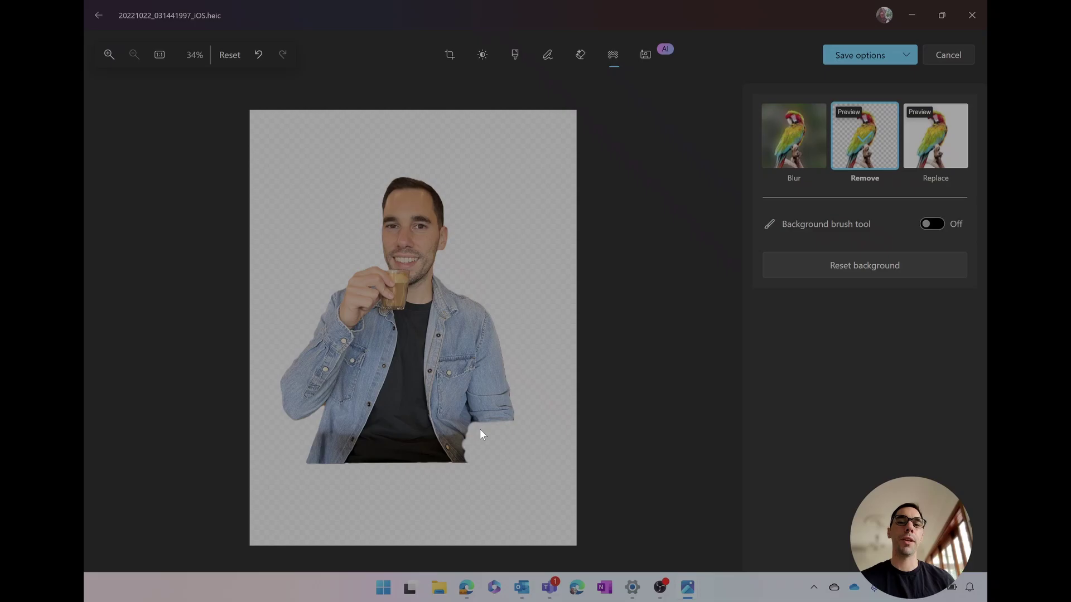
# Step: Brush the gold star ornament above the head into the transparent cutout
pyautogui.click(932, 224)
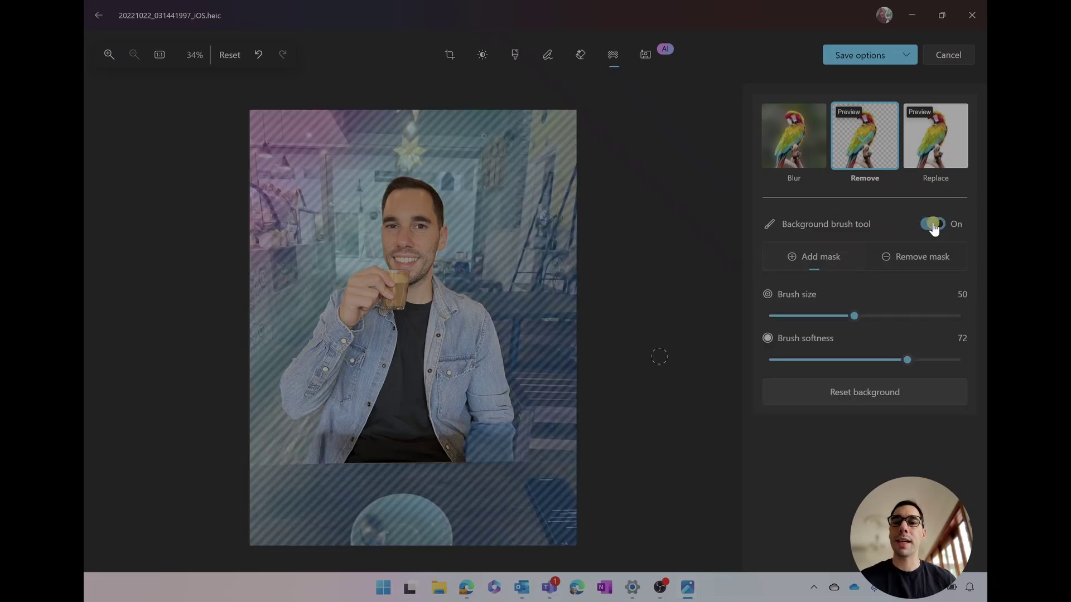
pyautogui.click(927, 262)
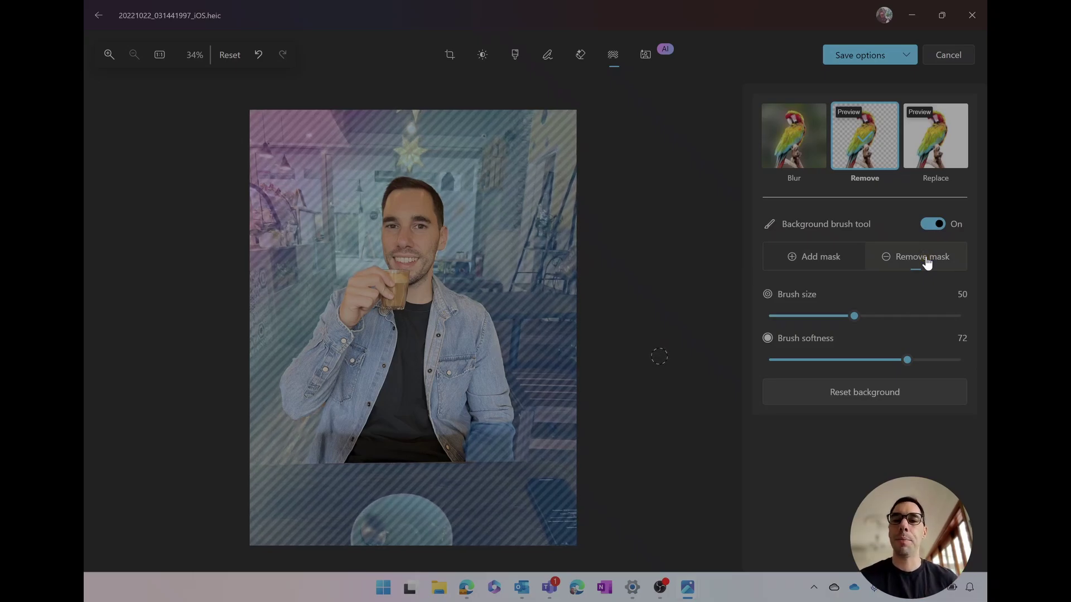
pyautogui.moveTo(406, 139); pyautogui.dragTo(401, 150)
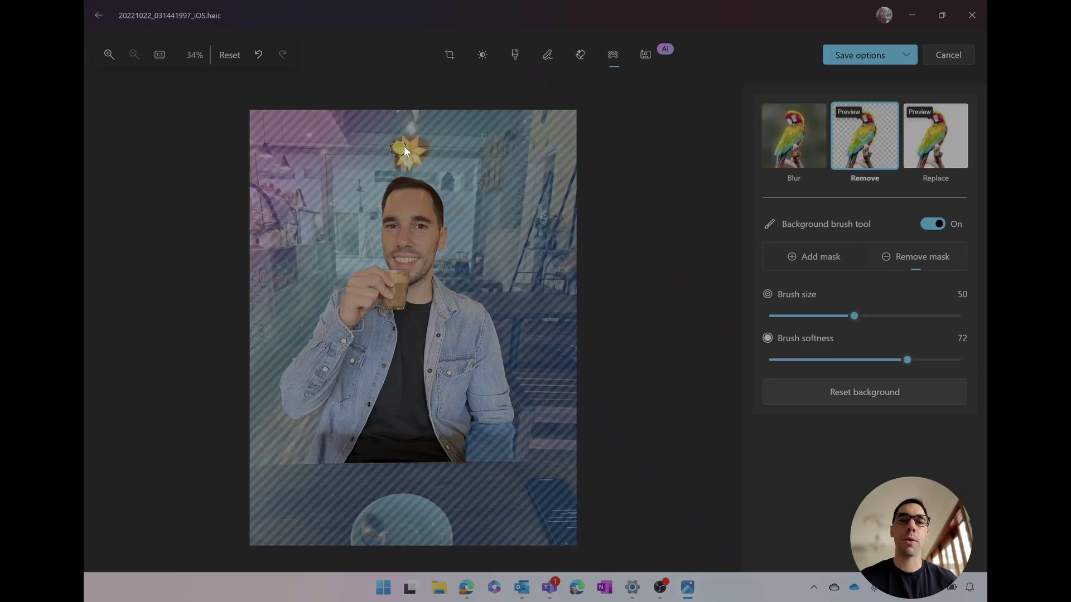
pyautogui.click(427, 146)
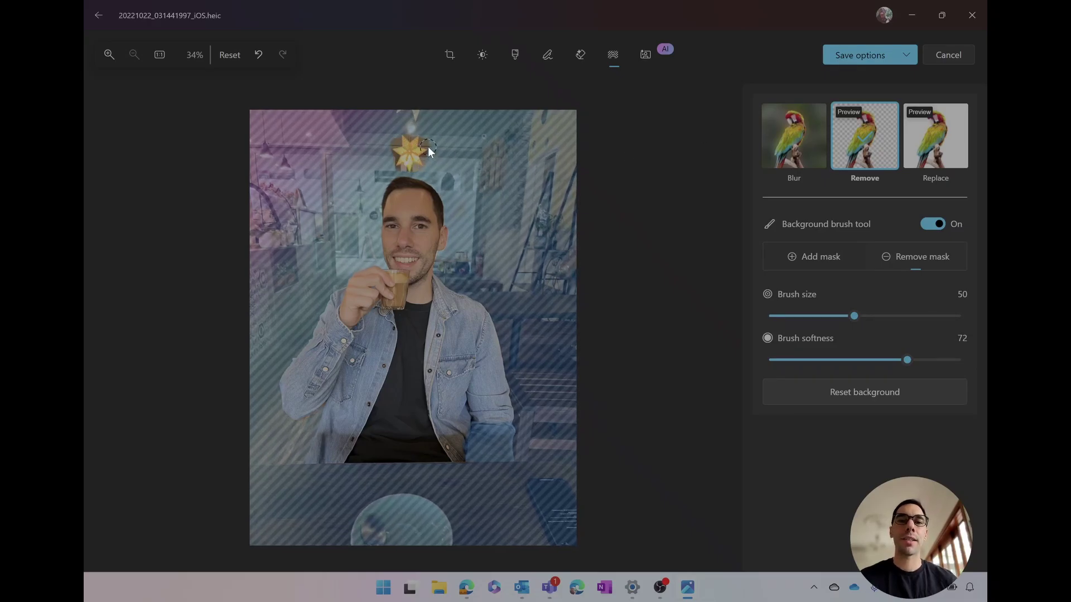
pyautogui.click(807, 135)
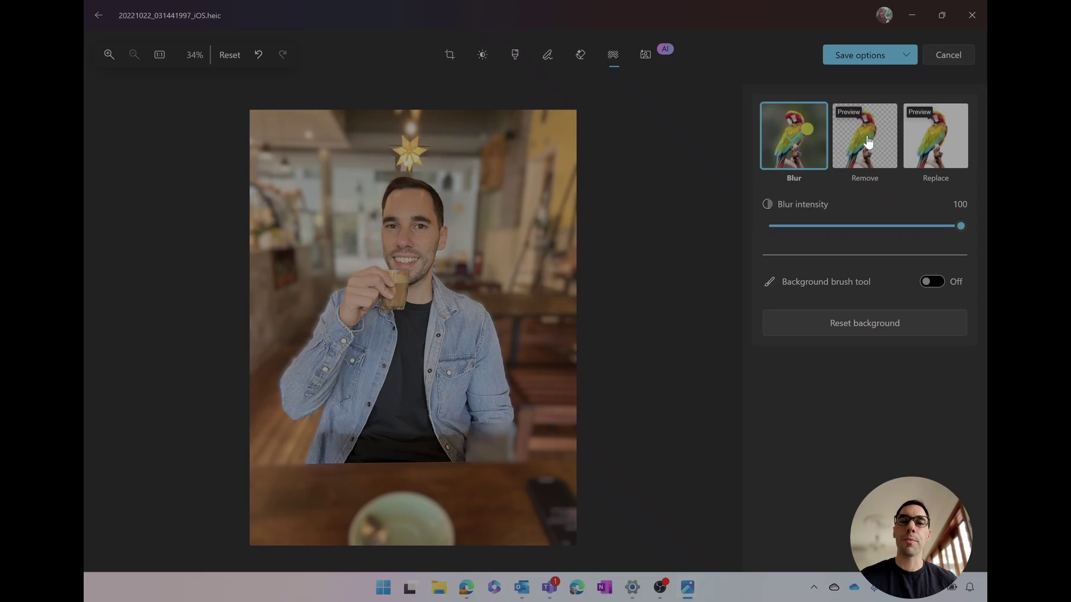
pyautogui.click(867, 140)
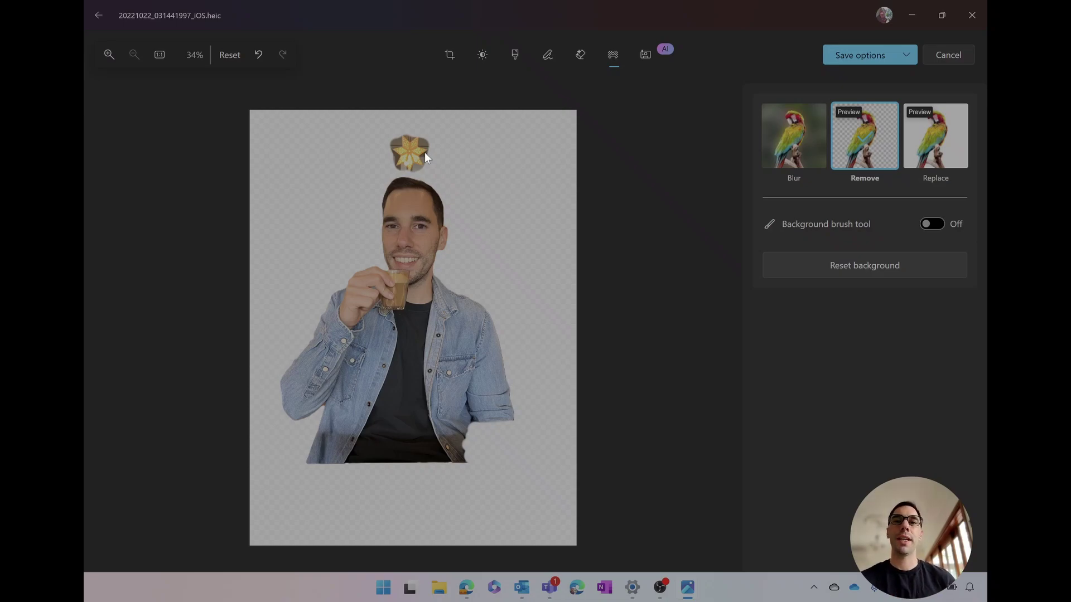
# Step: Dismiss the save choices and close the Photos editor without saving the edits
pyautogui.click(904, 54)
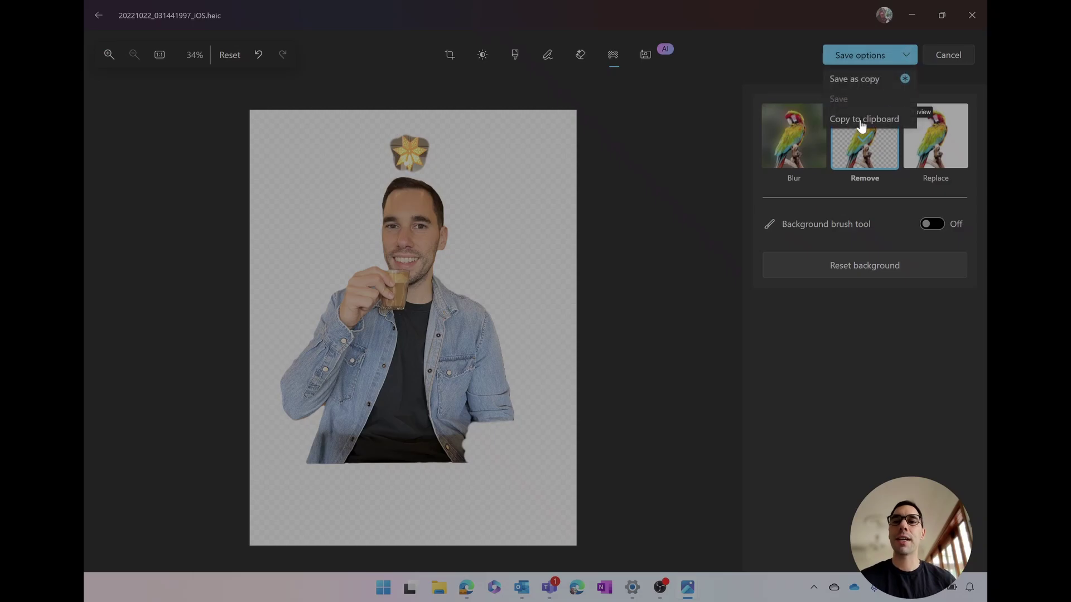
pyautogui.click(629, 182)
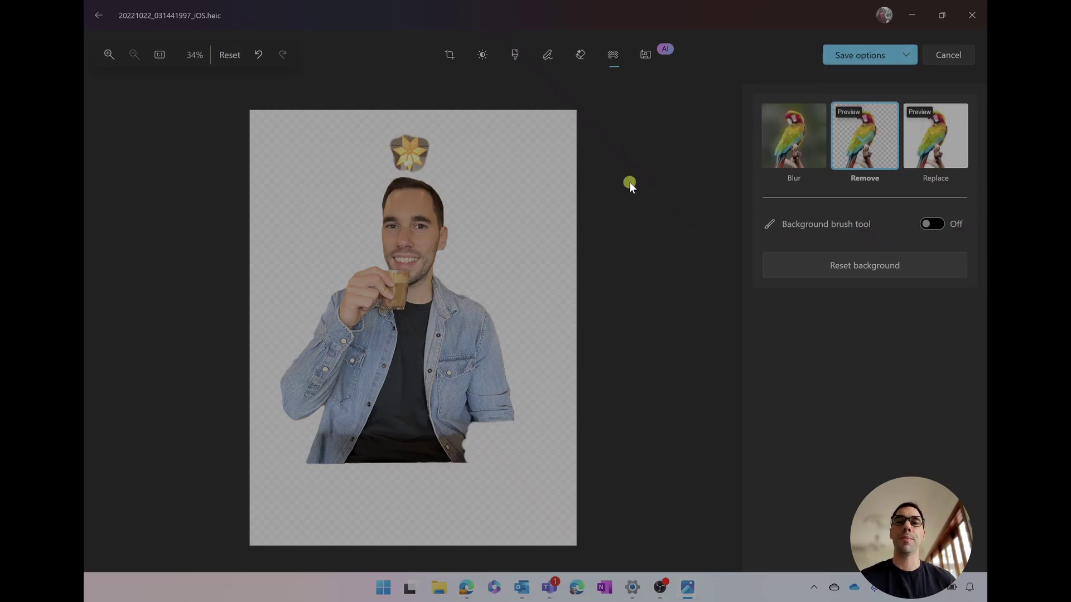
pyautogui.click(972, 10)
pyautogui.click(501, 326)
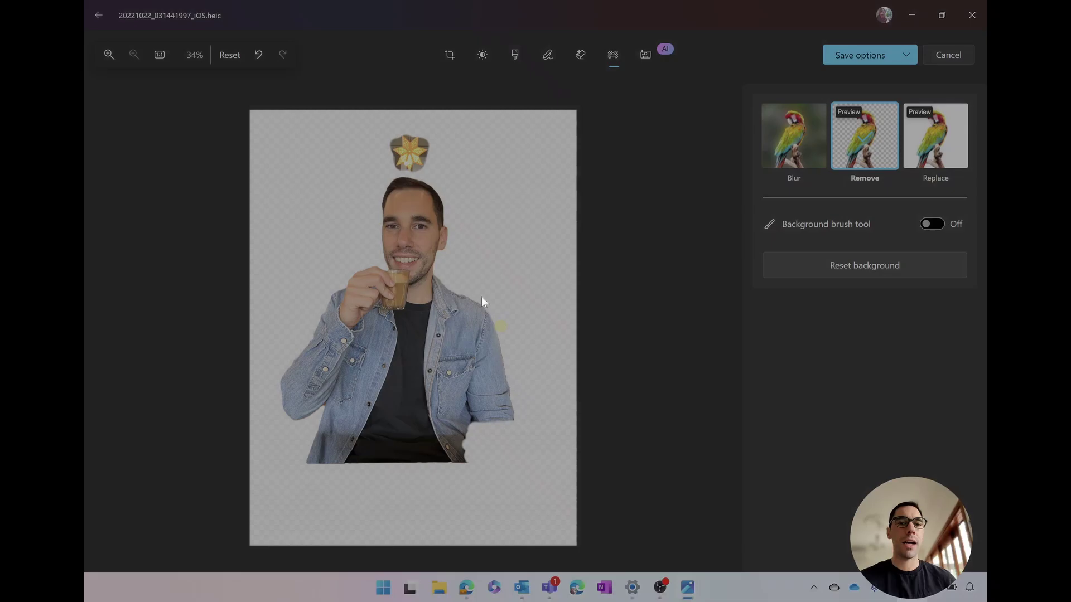
# Step: Open the café portrait photo from the desktop in Microsoft Designer
pyautogui.click(364, 175)
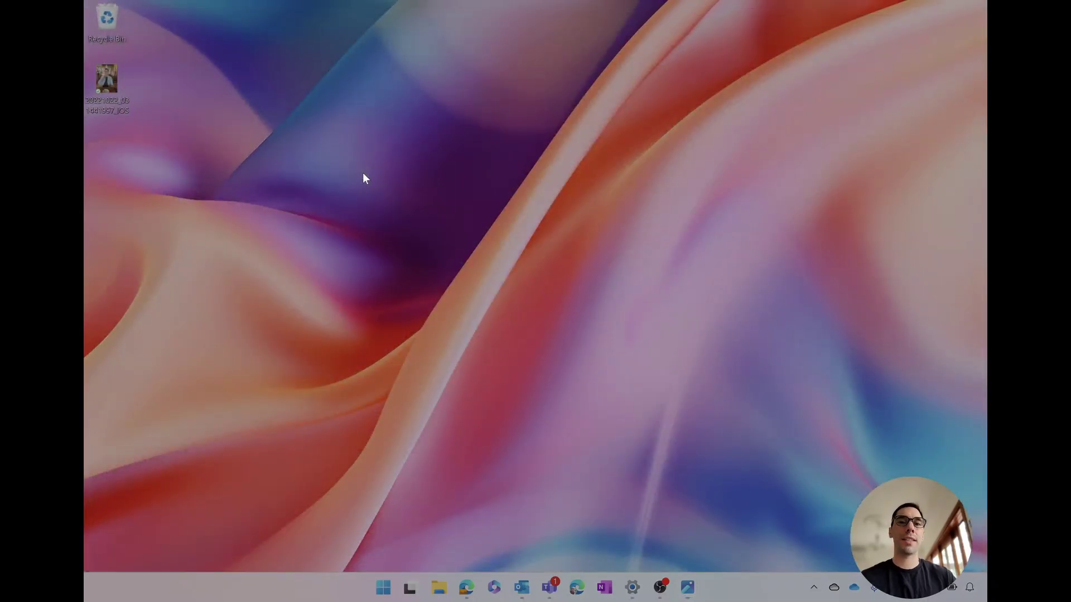
pyautogui.click(109, 82)
pyautogui.rightClick(110, 82)
pyautogui.click(175, 99)
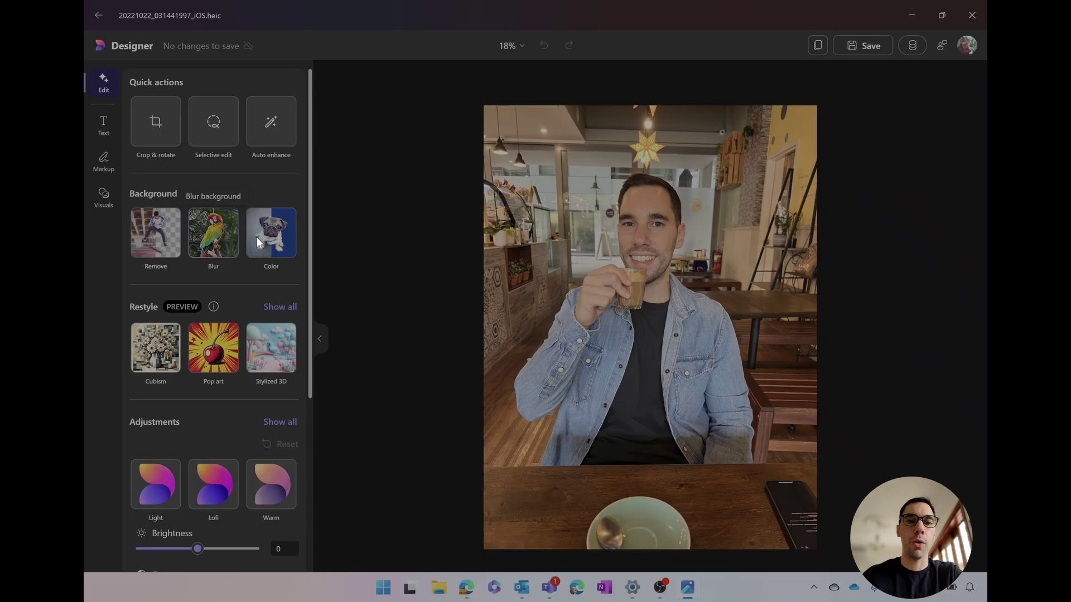
# Step: Remove the portrait's background, then browse the Text, Markup and Visuals panels before returning to Edit
pyautogui.click(163, 244)
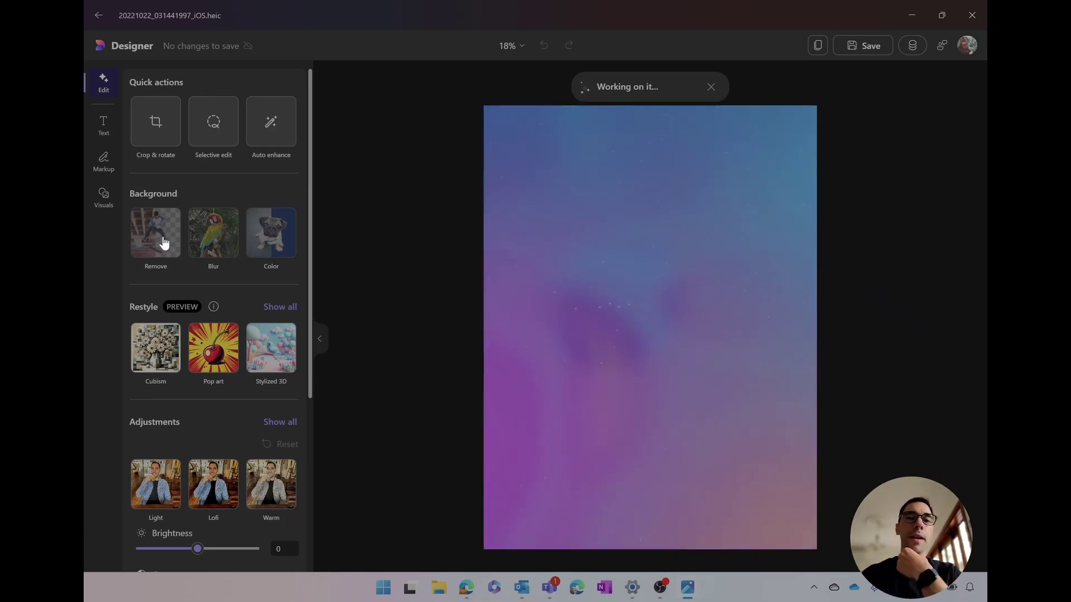
pyautogui.click(103, 124)
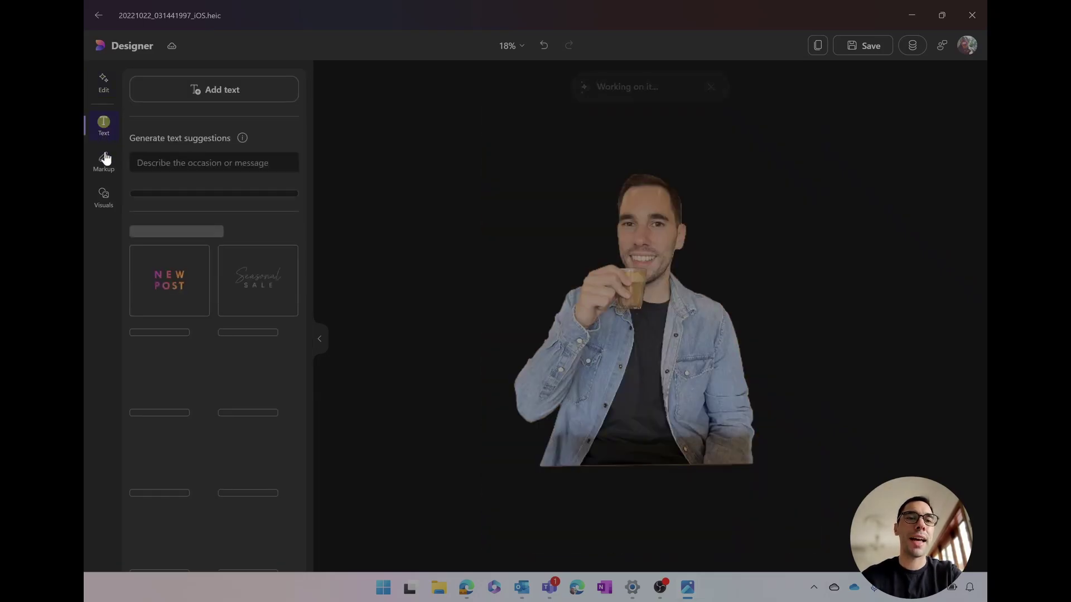
pyautogui.click(105, 162)
pyautogui.click(104, 200)
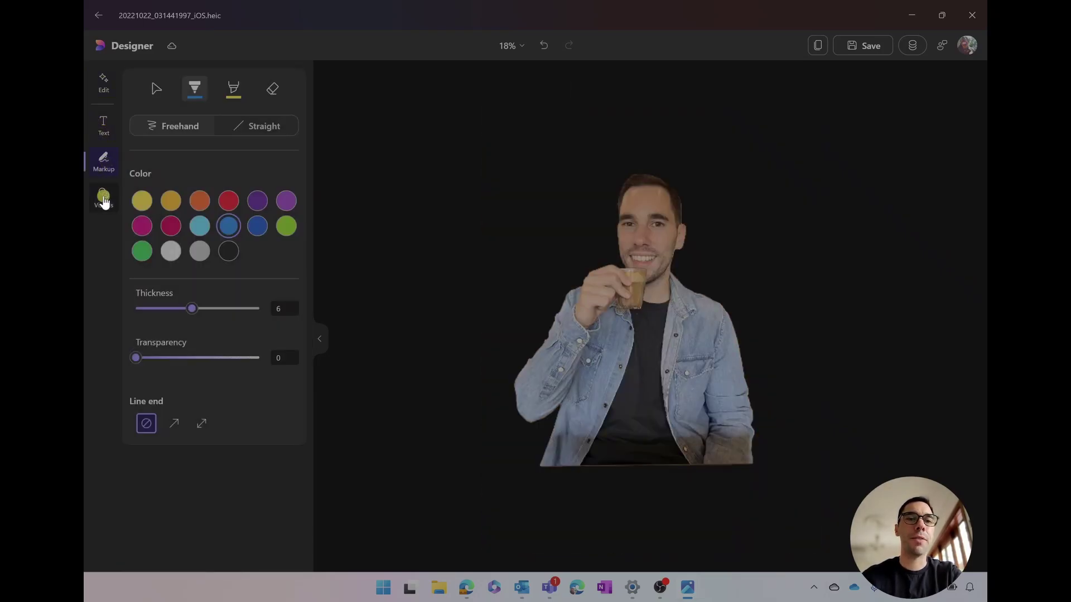
pyautogui.click(106, 82)
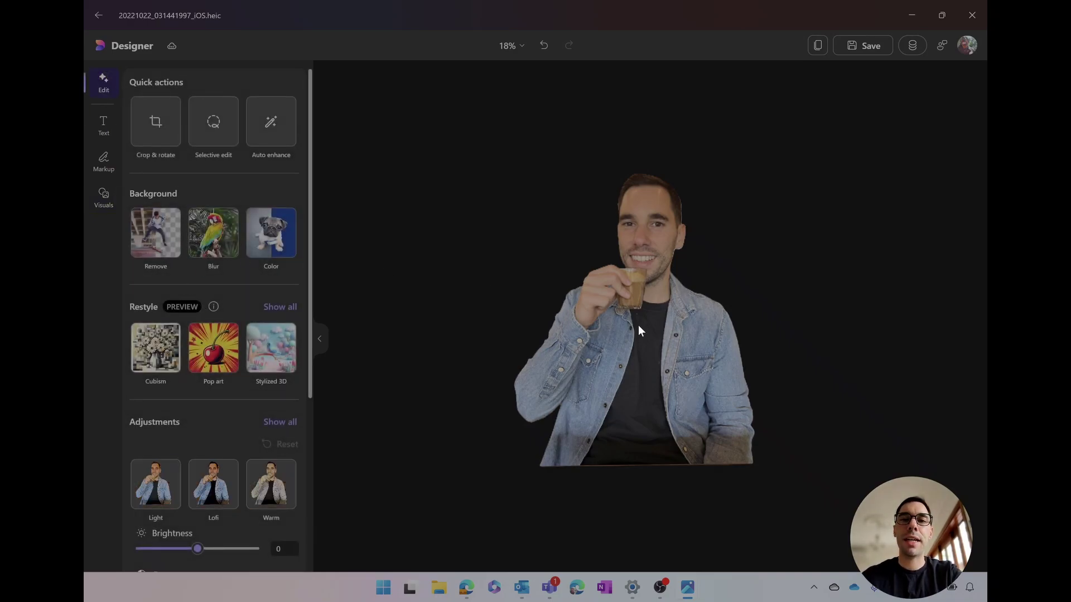
# Step: Apply Background Remove again, then look through Markup and Visuals and return to Edit
pyautogui.click(169, 234)
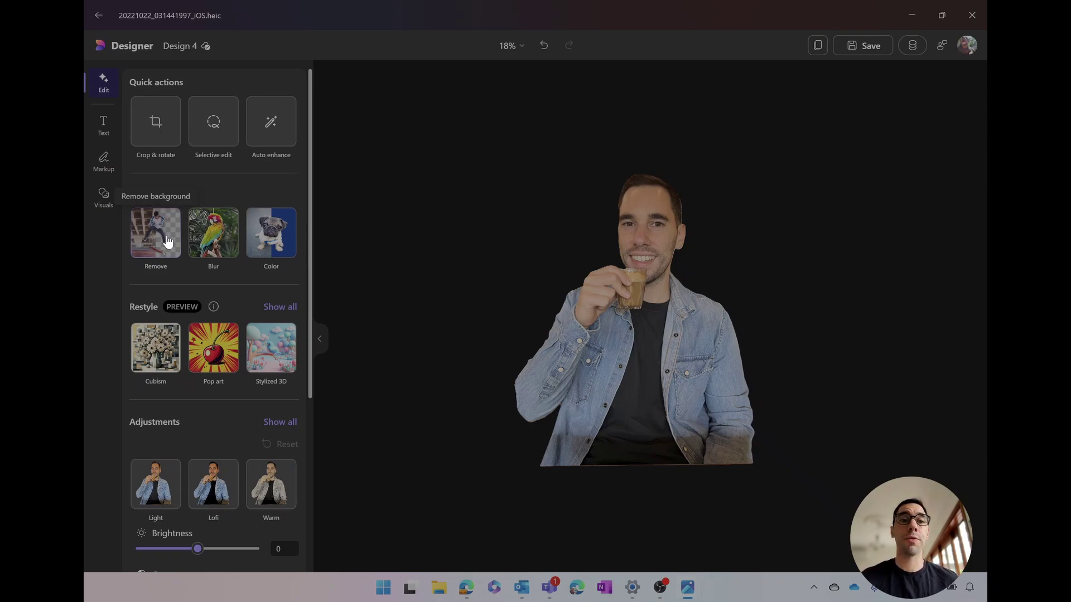
pyautogui.click(104, 162)
pyautogui.click(104, 211)
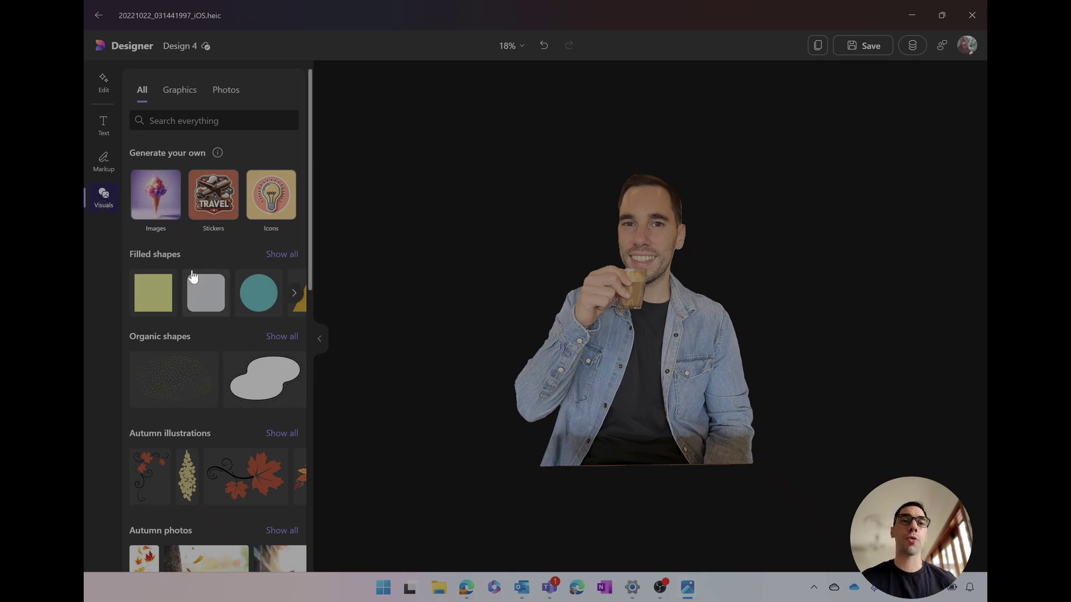
pyautogui.click(104, 82)
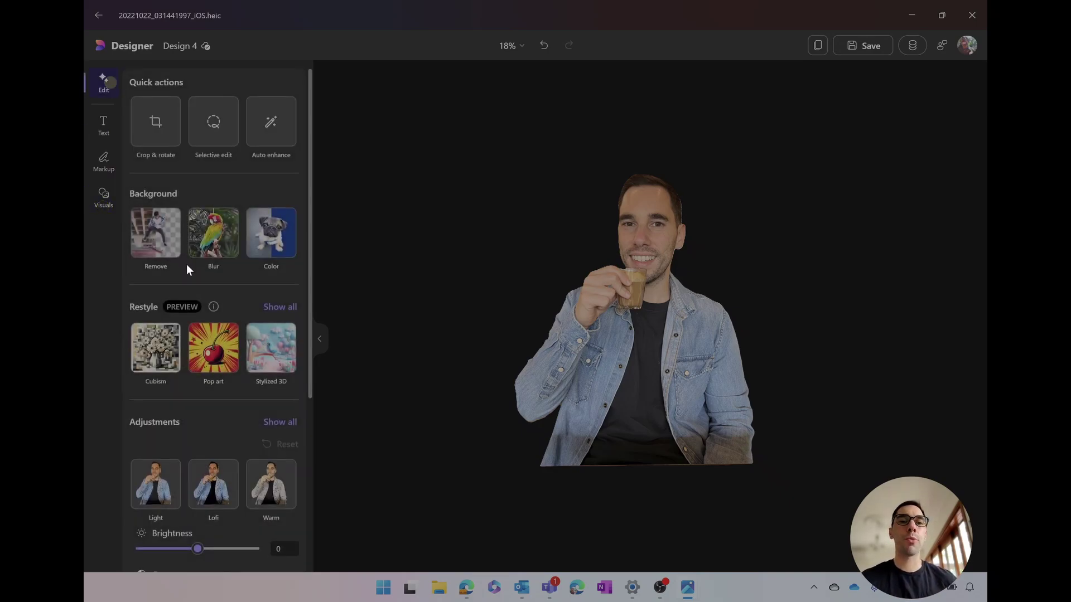